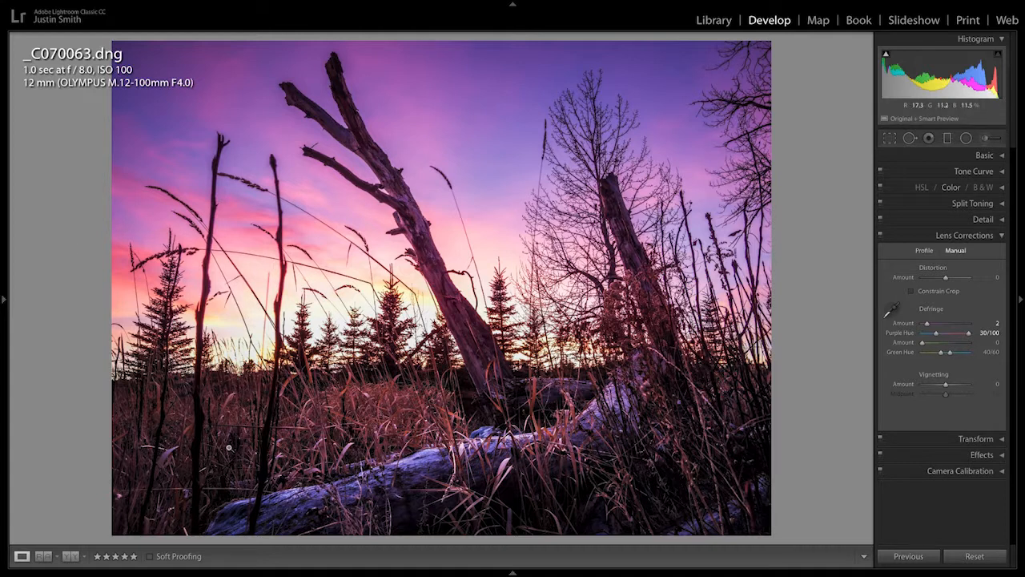
Step: On the unedited virtual copy of the sunset photo, set Highlights to −100 and Shadows to +100
key(Right)
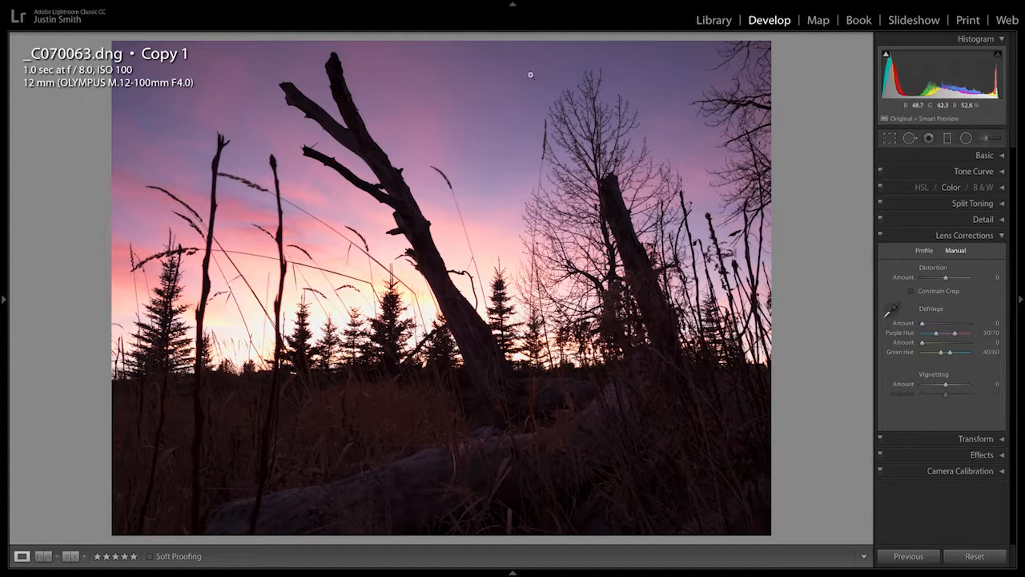
click(968, 236)
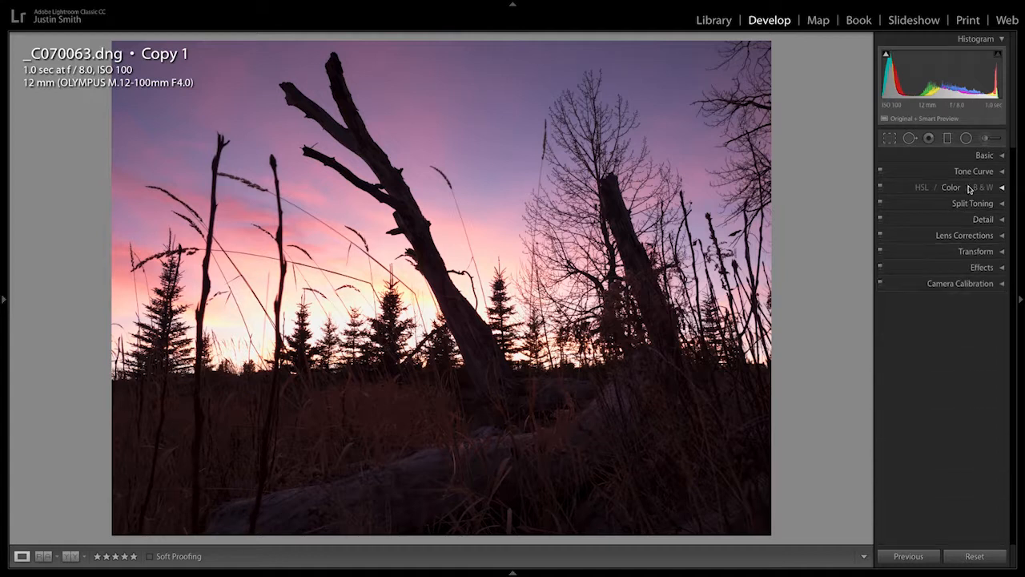
click(975, 157)
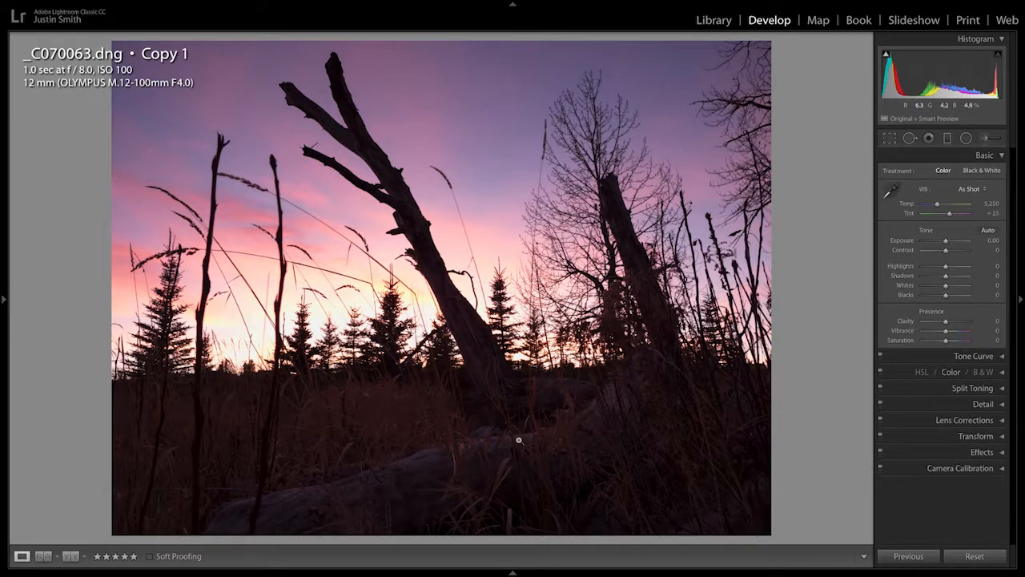
drag(946, 270, 979, 279)
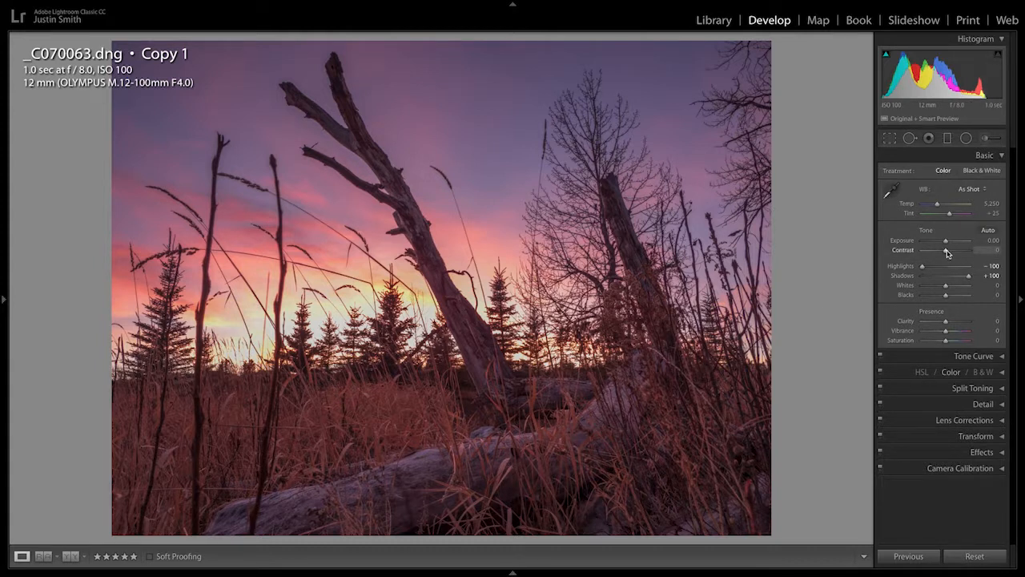
Step: Set the photo's overall Contrast to +70 and Exposure to +0.20
drag(947, 252, 964, 254)
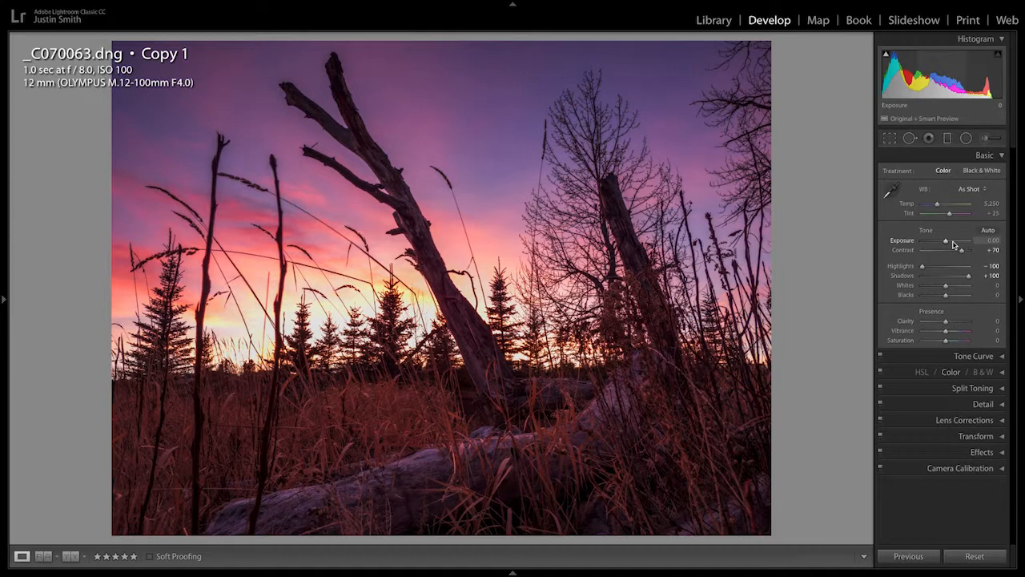
drag(946, 242, 949, 243)
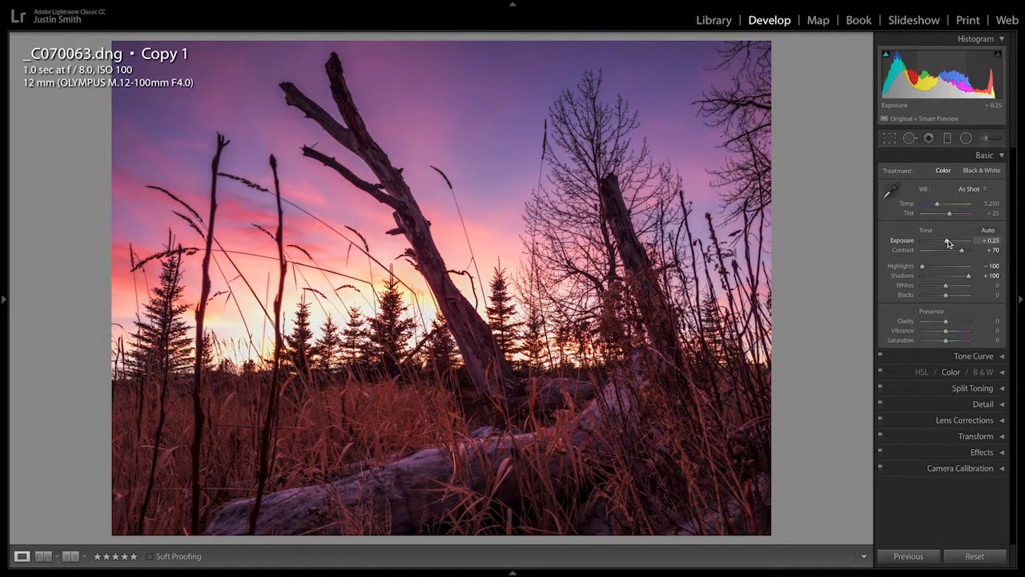
drag(949, 242, 947, 242)
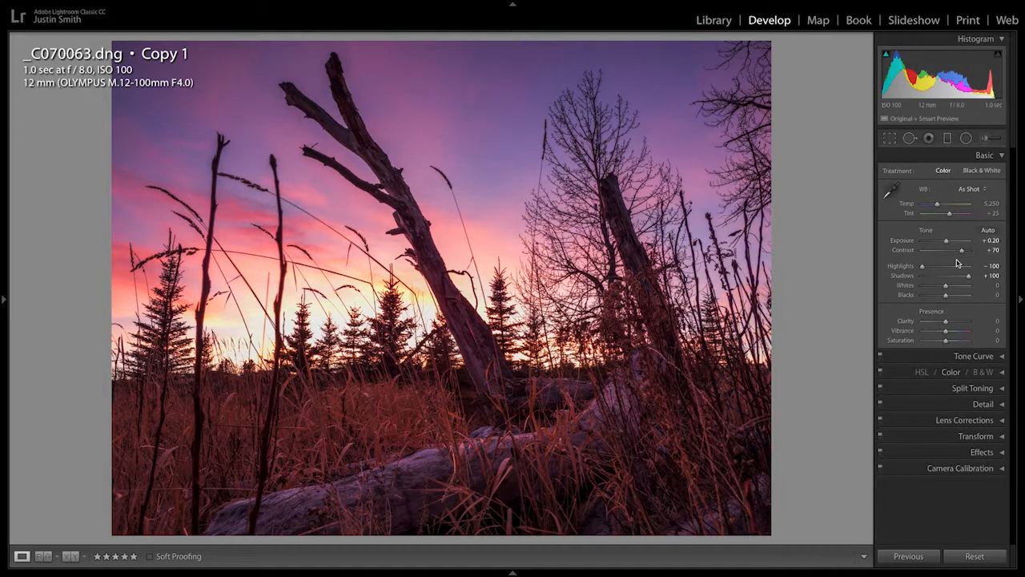
Step: Draw a graduated filter over the sky ending around the horizon, with its Exposure and Contrast reset to 0
click(947, 139)
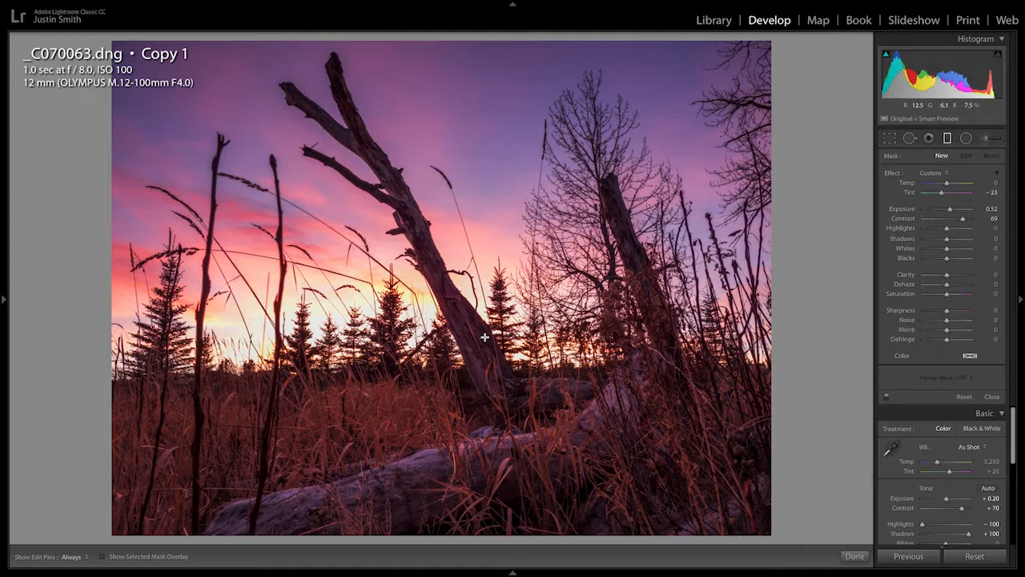
drag(472, 331, 472, 399)
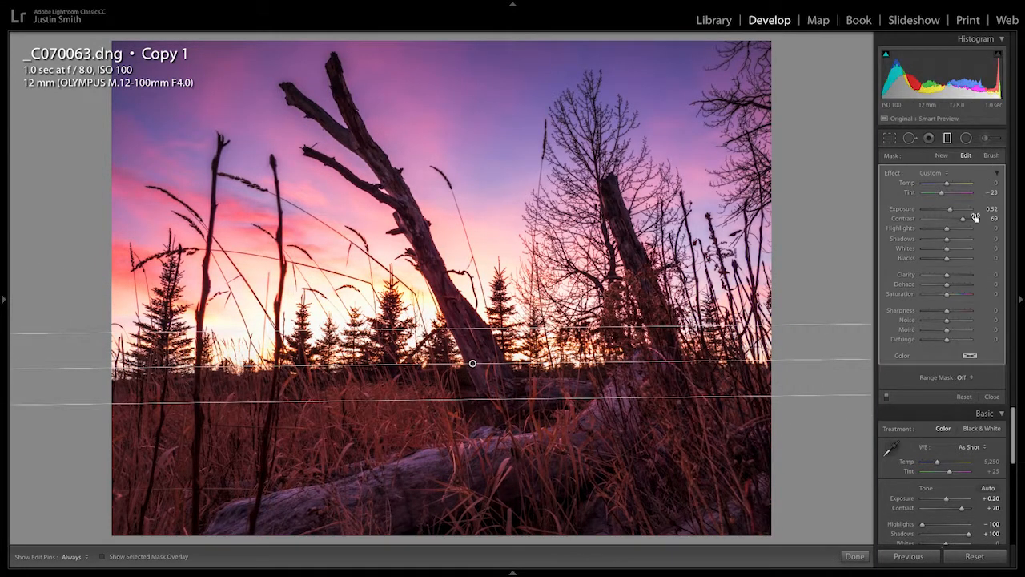
click(964, 397)
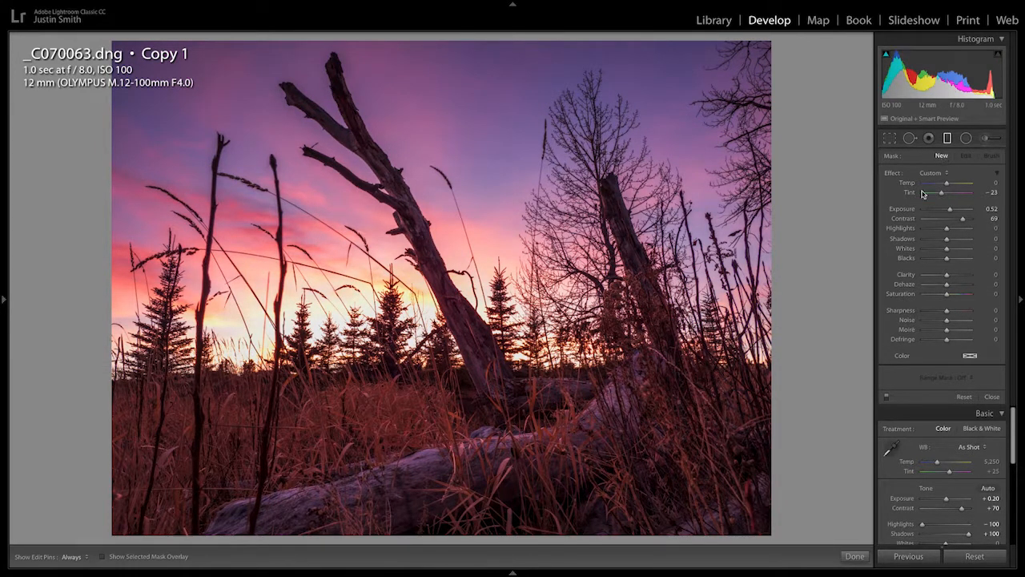
double_click(903, 210)
double_click(904, 219)
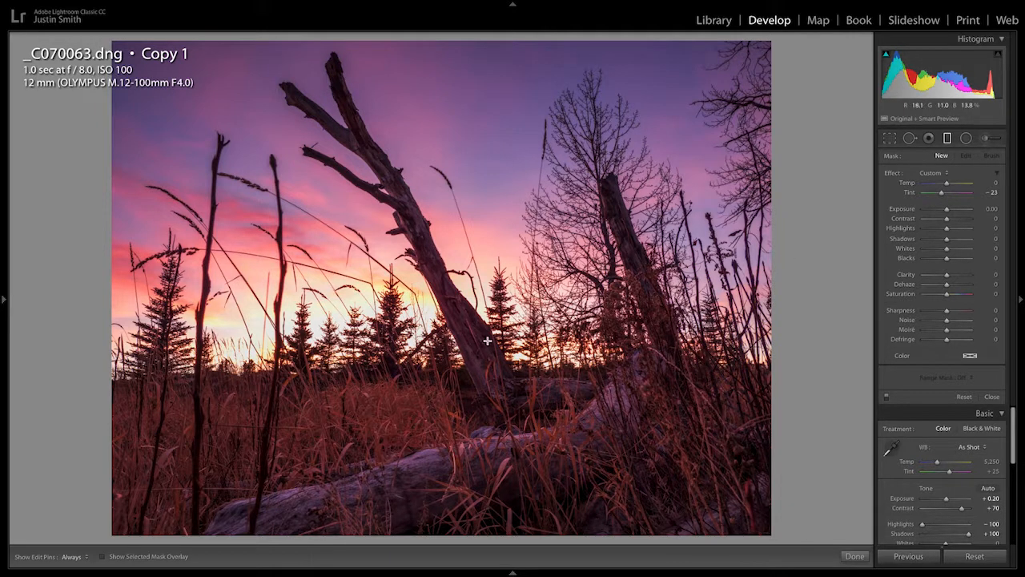
mouse_move(425, 347)
mouse_down()
mouse_move(426, 408)
mouse_move(433, 333)
mouse_up()
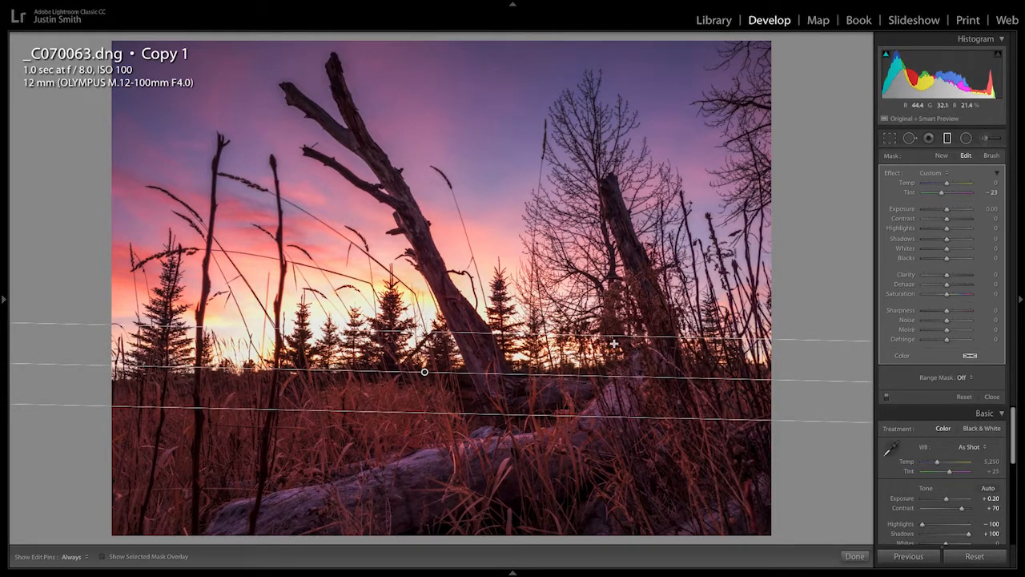
Step: Set the sky filter's Exposure to 0.48, Temp to −9 and Tint to 14
drag(946, 211, 950, 213)
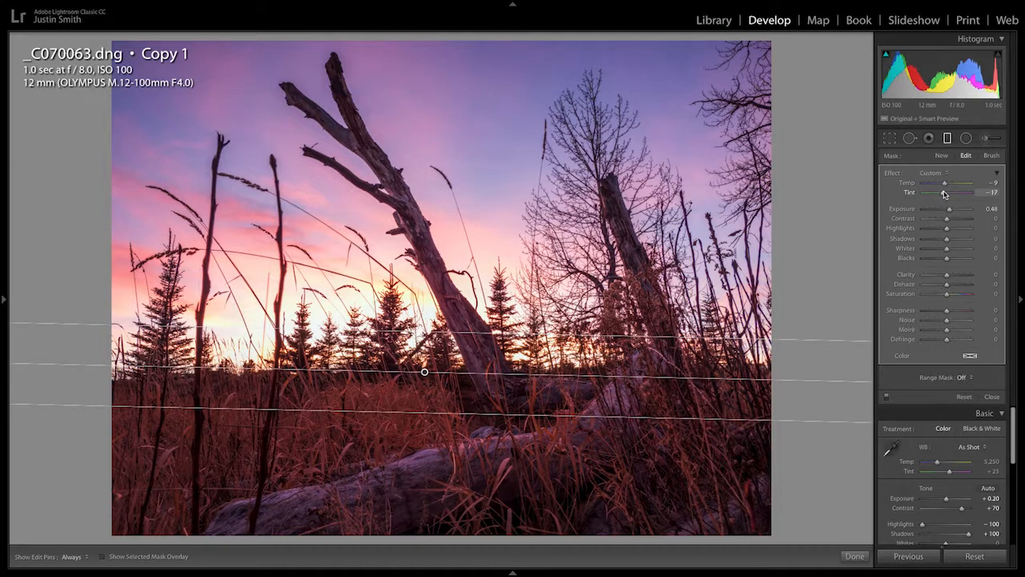
drag(946, 194, 954, 195)
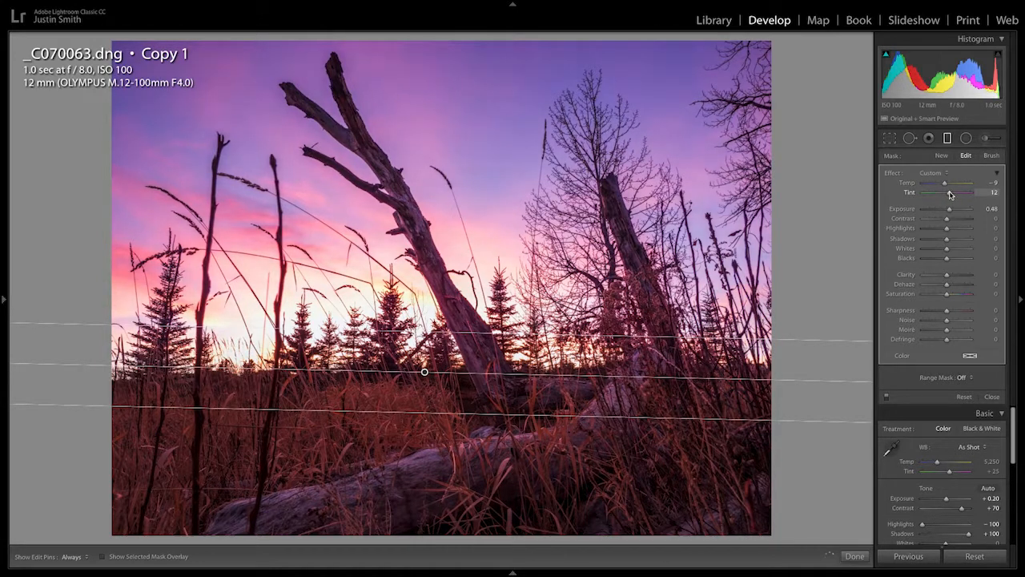
drag(951, 194, 955, 196)
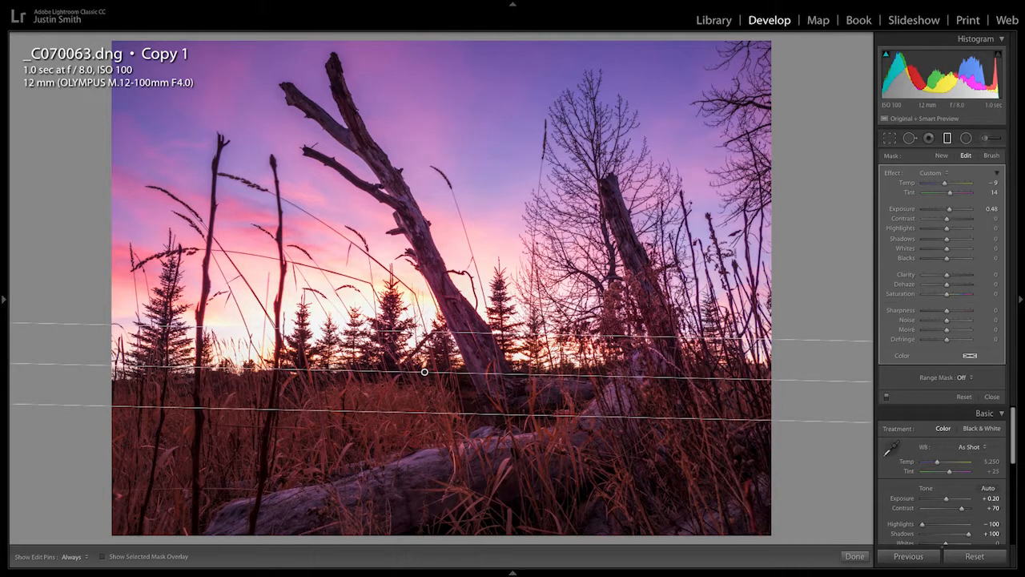
Step: Draw a second graduated filter over the foreground, fading upward across the horizon, and reset its Temp and Tint to 0
drag(469, 424, 533, 318)
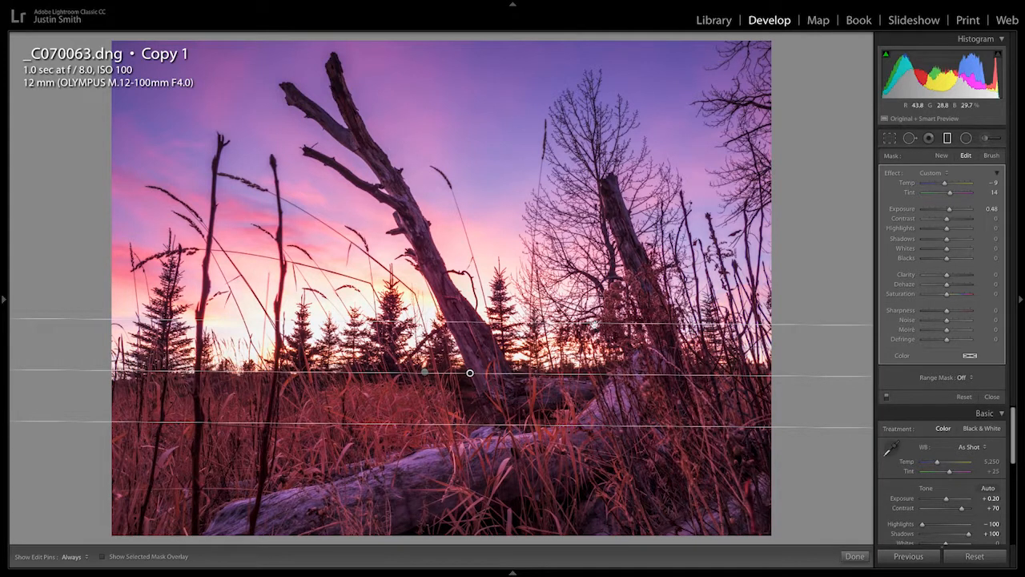
double_click(906, 184)
double_click(907, 193)
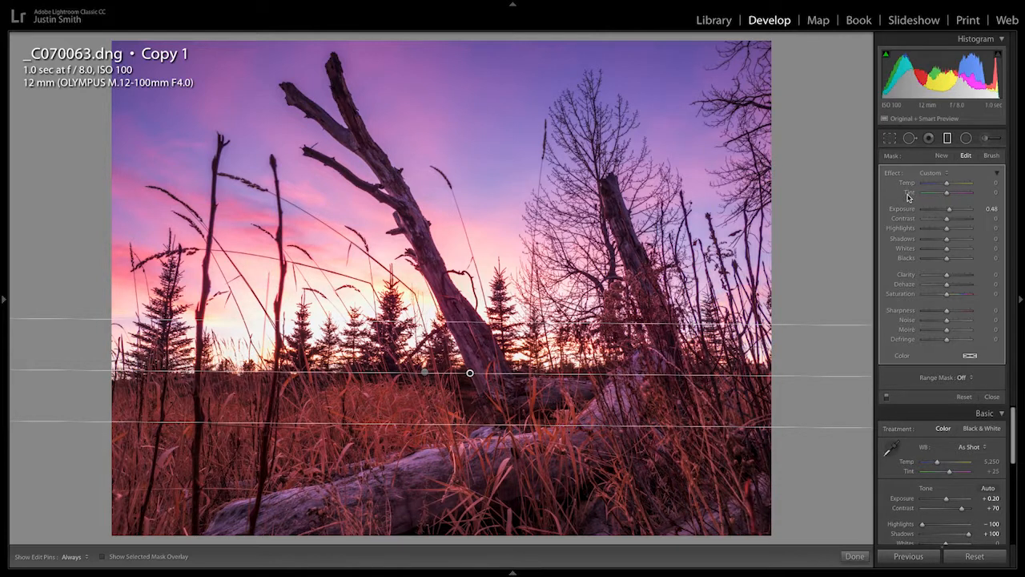
Step: Set the foreground filter's Contrast to 46 and Shadows to 61
drag(948, 220, 954, 220)
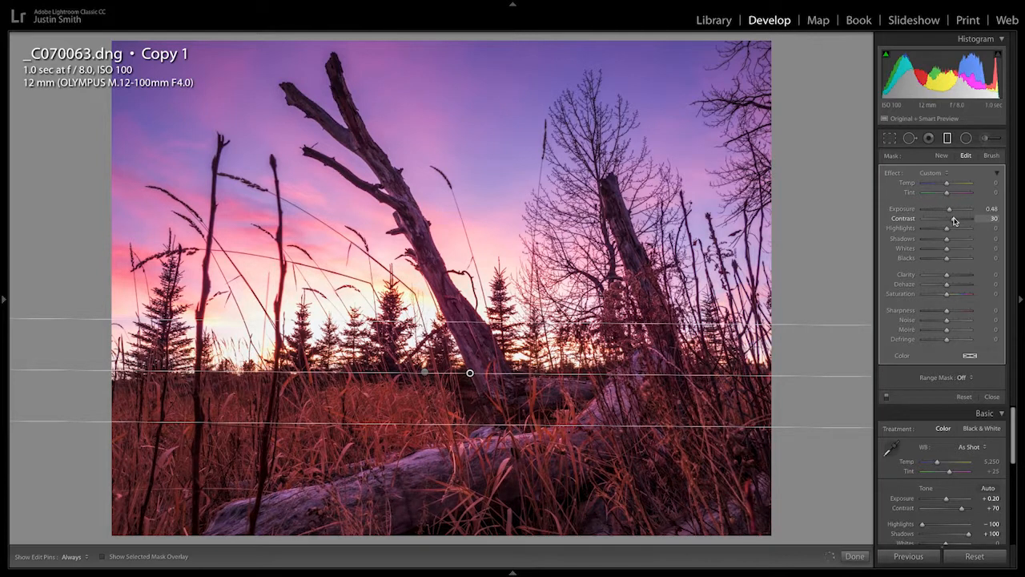
drag(956, 221, 959, 221)
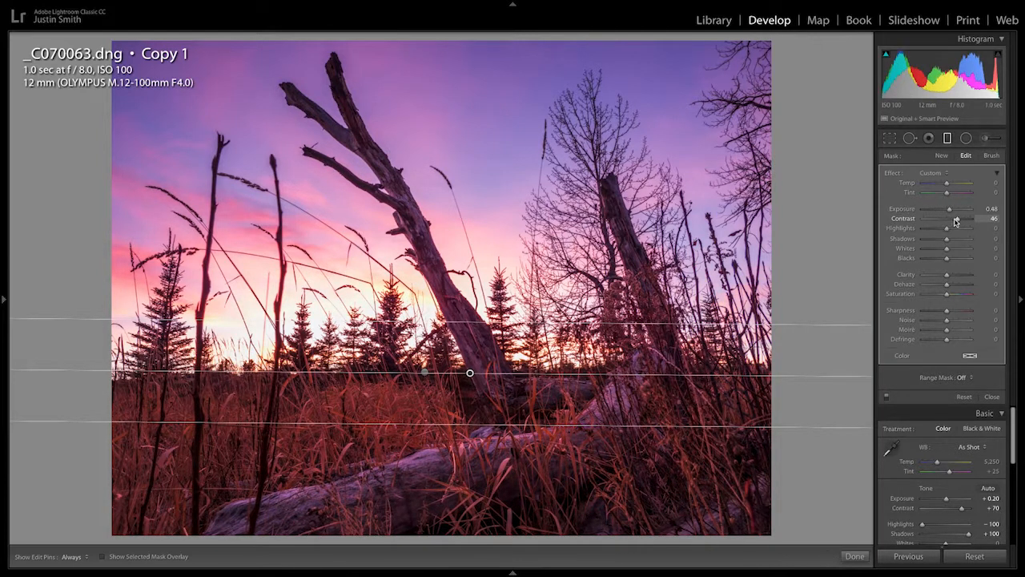
drag(948, 243, 962, 239)
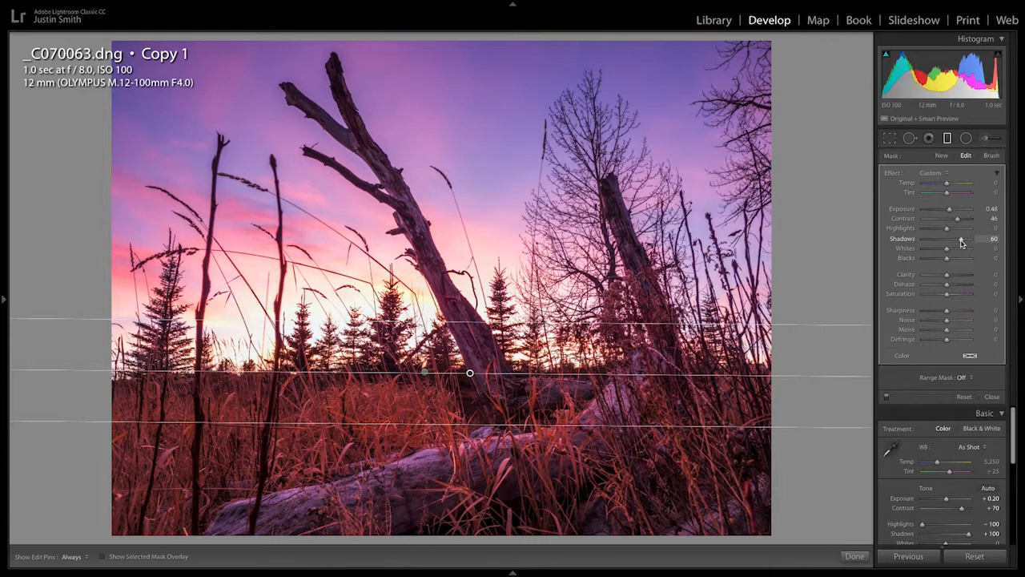
drag(963, 243, 961, 241)
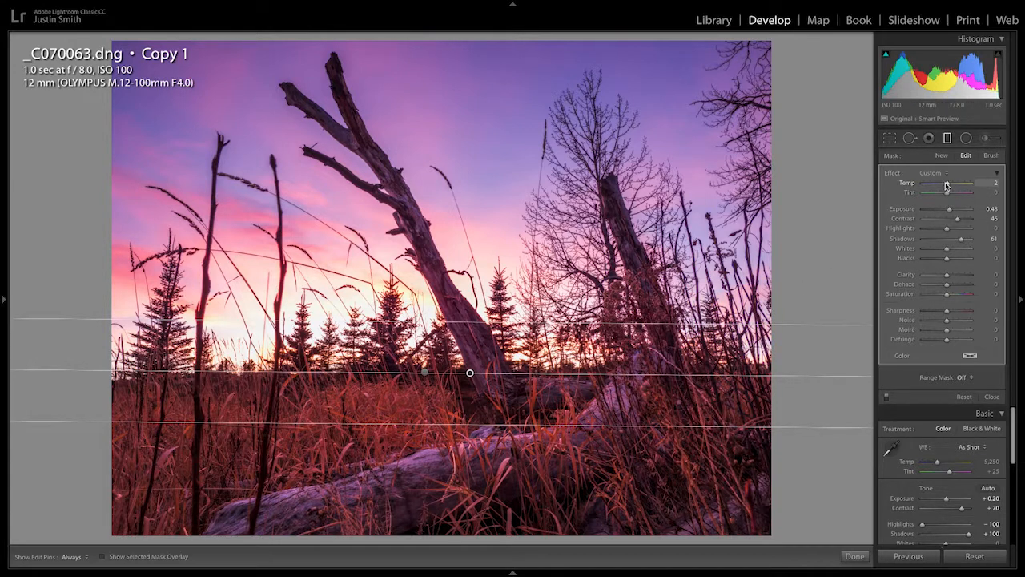
Step: Cool the foreground filter with Temp −41 and Tint −48, and set its Clarity to 100
drag(946, 185, 939, 186)
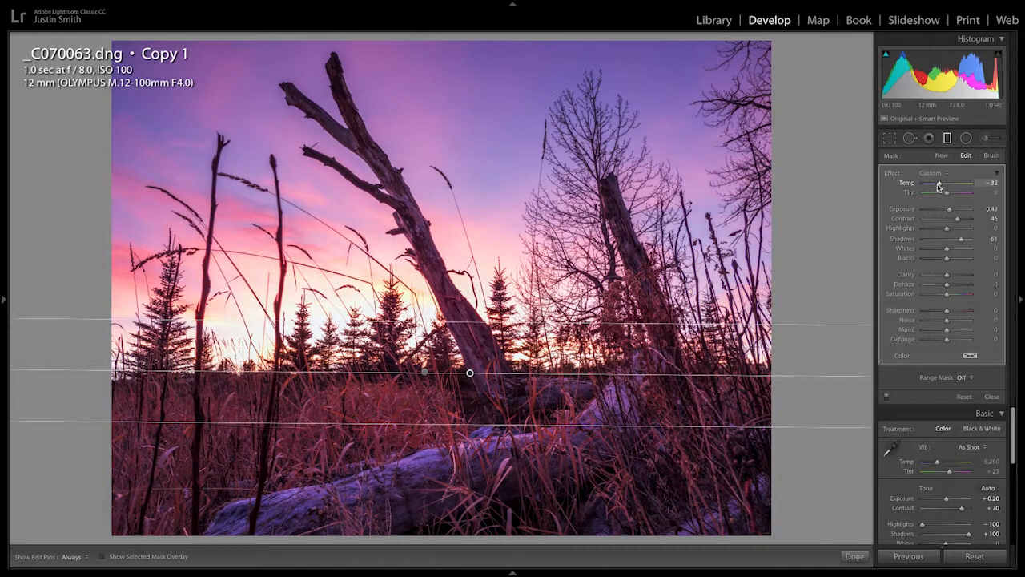
drag(939, 187, 935, 188)
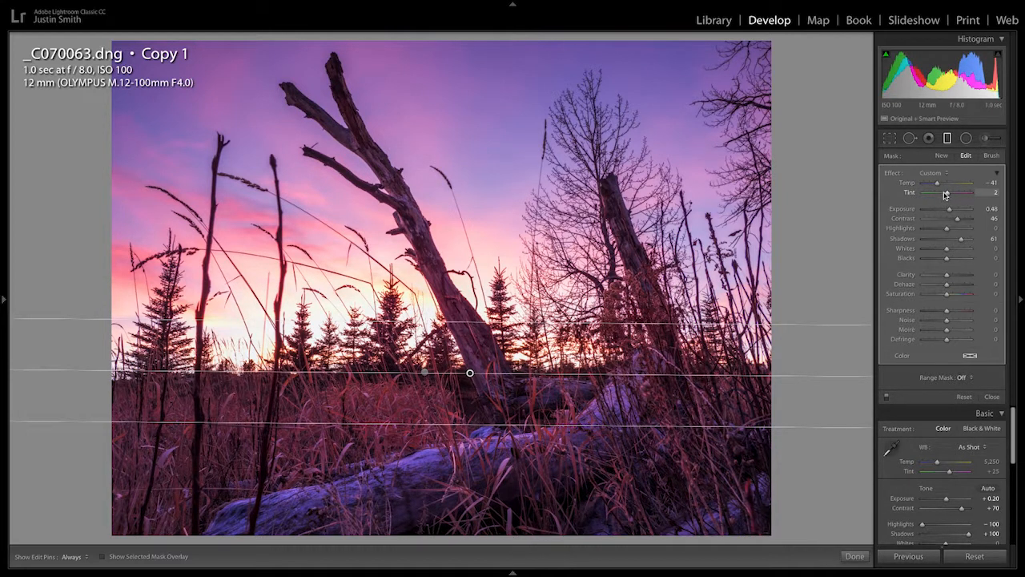
drag(945, 195, 936, 195)
drag(932, 195, 936, 195)
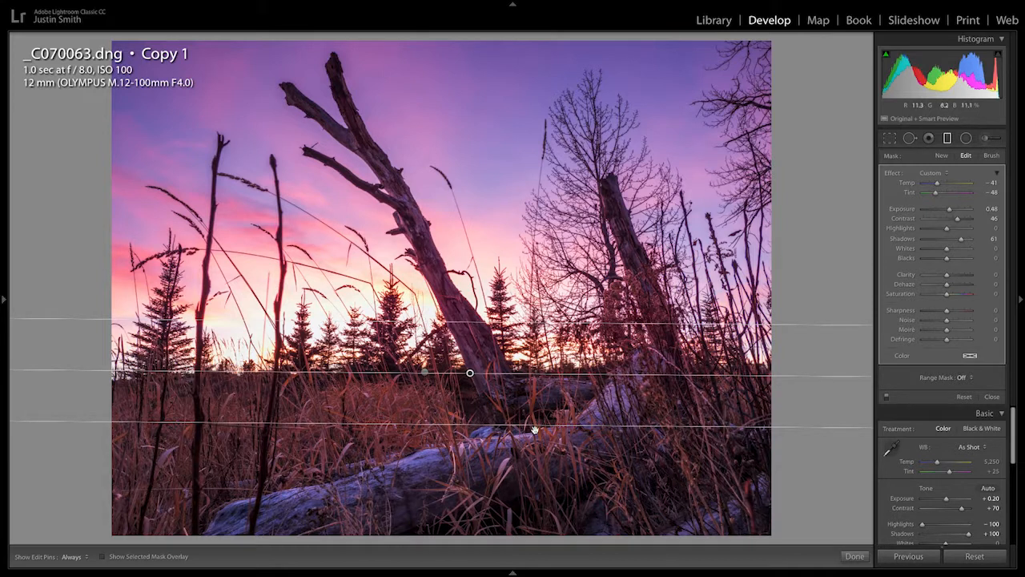
drag(946, 275, 974, 278)
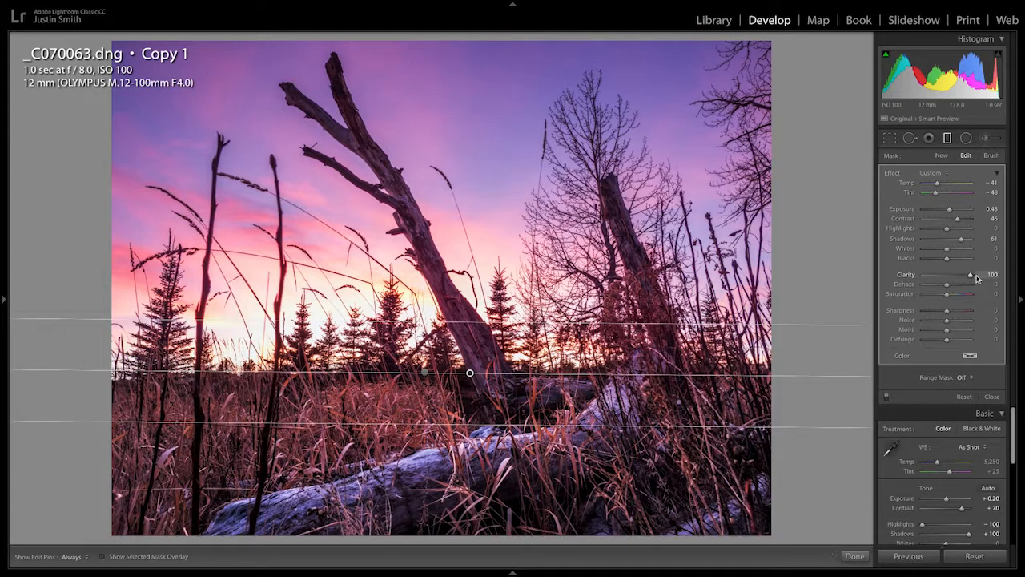
drag(978, 277, 982, 278)
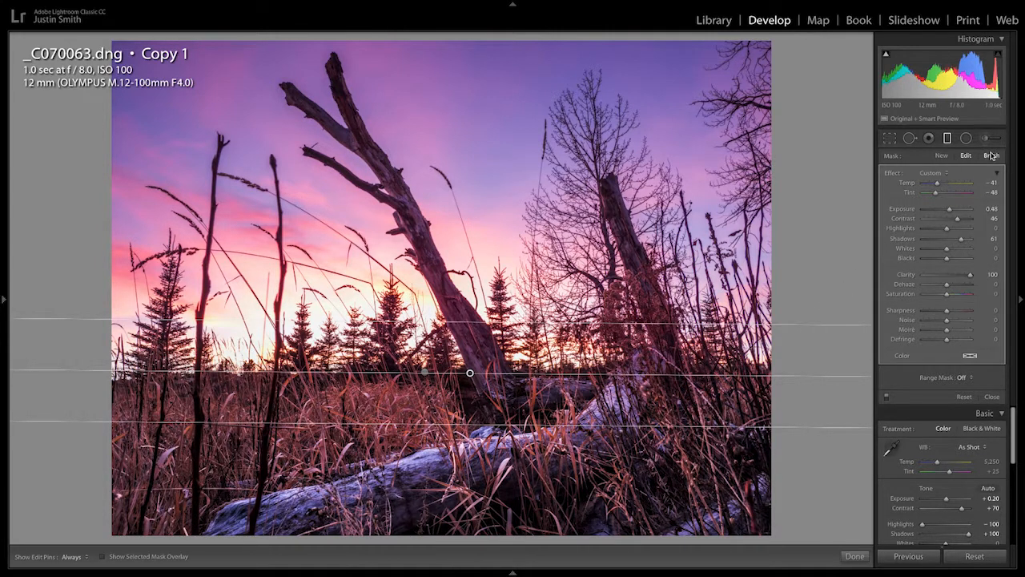
Step: Widen the foreground filter's transition and move it slightly lower over the horizon, and finish editing the graduated filters
drag(522, 325, 527, 314)
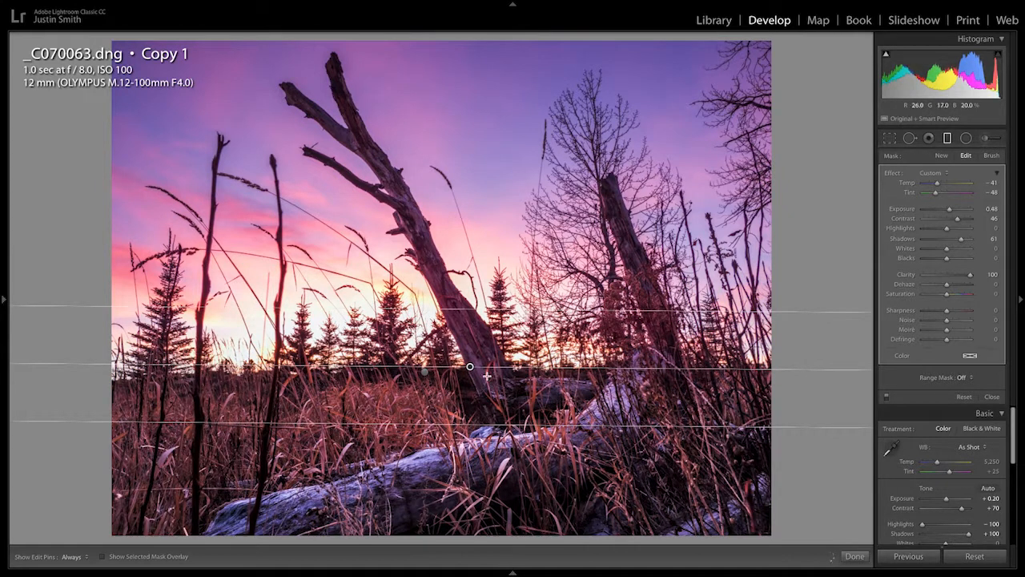
drag(470, 367, 465, 377)
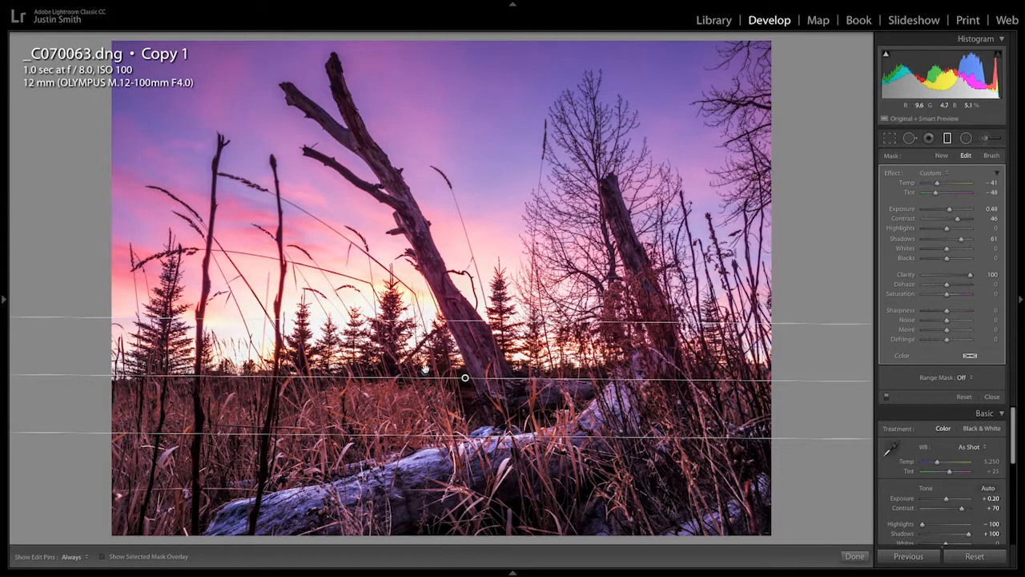
drag(430, 369, 428, 411)
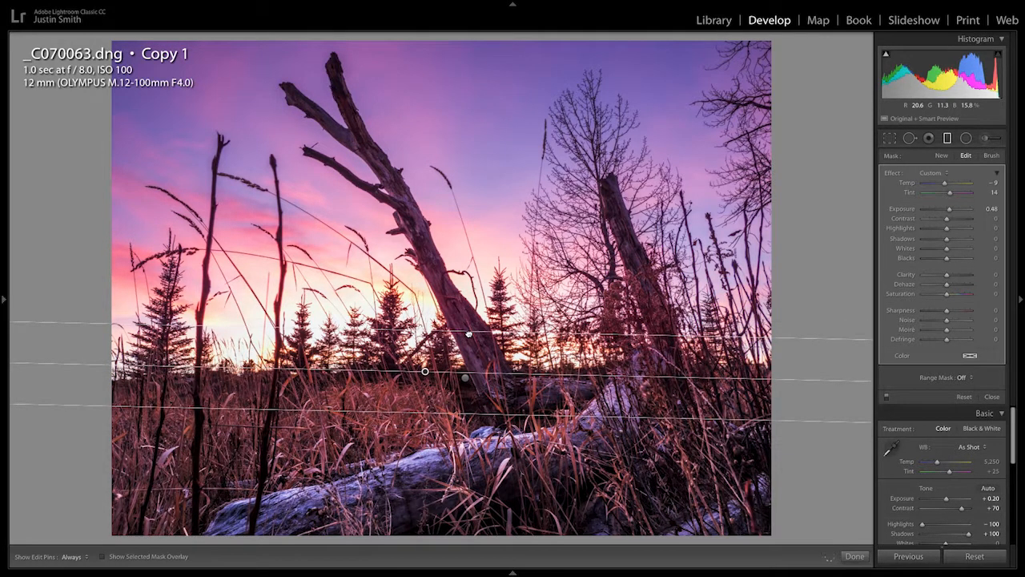
click(947, 139)
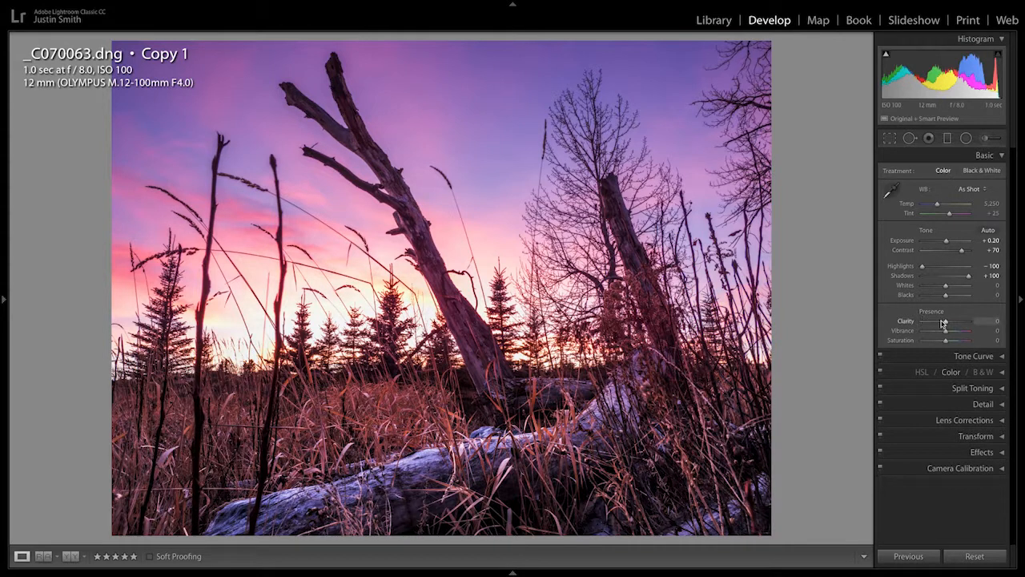
Step: Set the photo's overall Clarity to +30 and the foreground graduated filter's Clarity to 49
drag(946, 322, 954, 324)
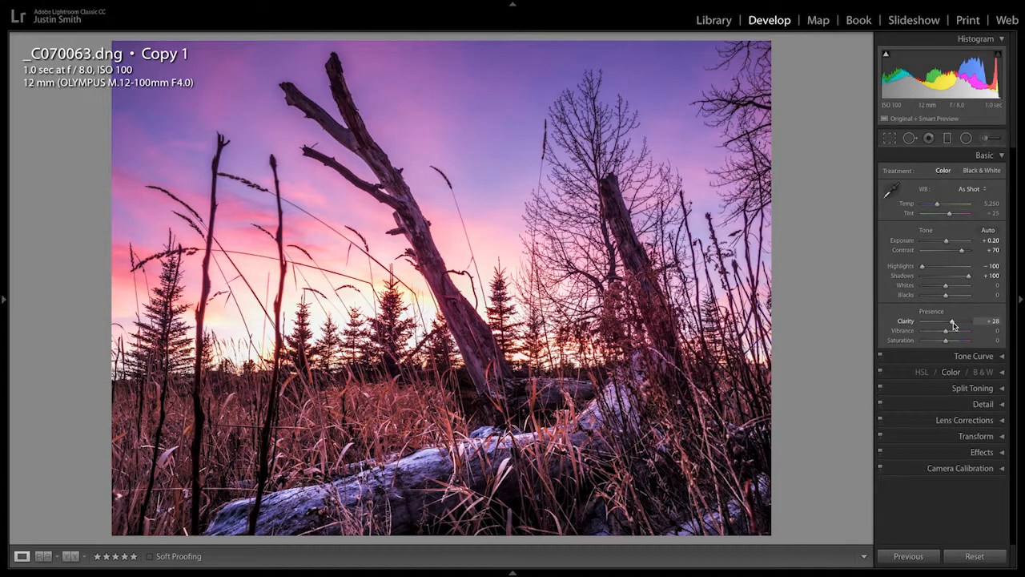
drag(953, 324, 953, 326)
click(947, 139)
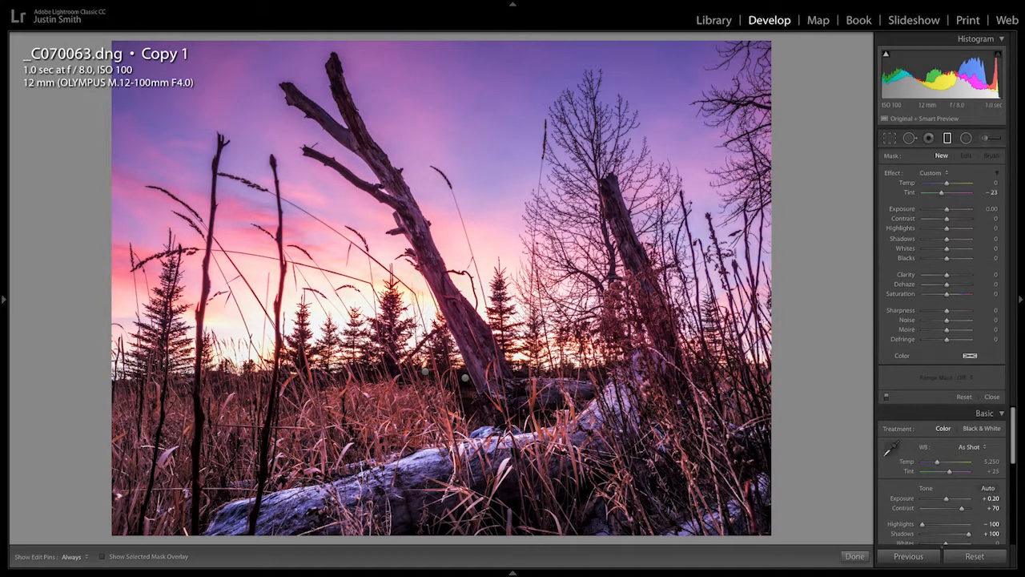
click(468, 378)
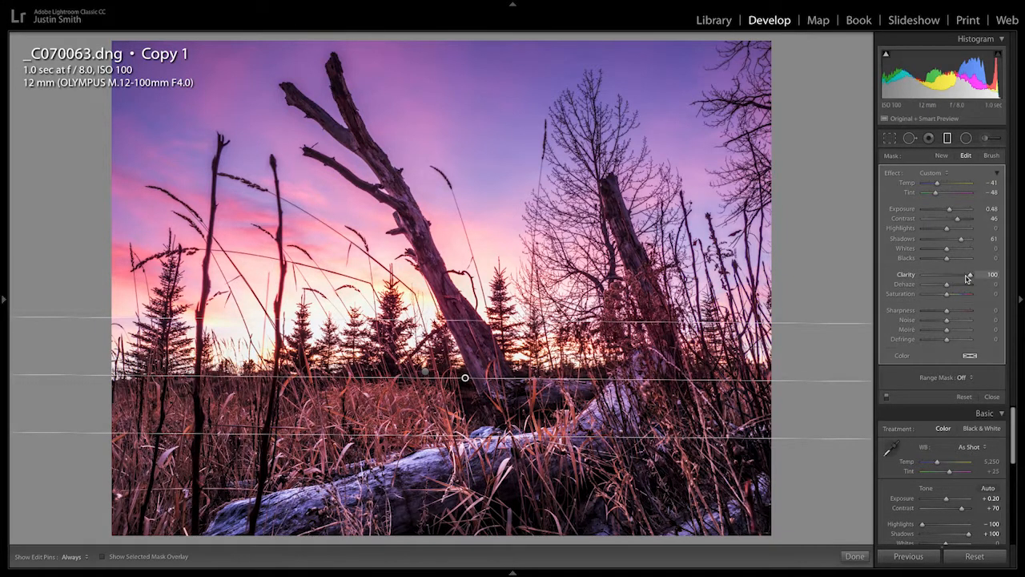
drag(971, 277, 963, 278)
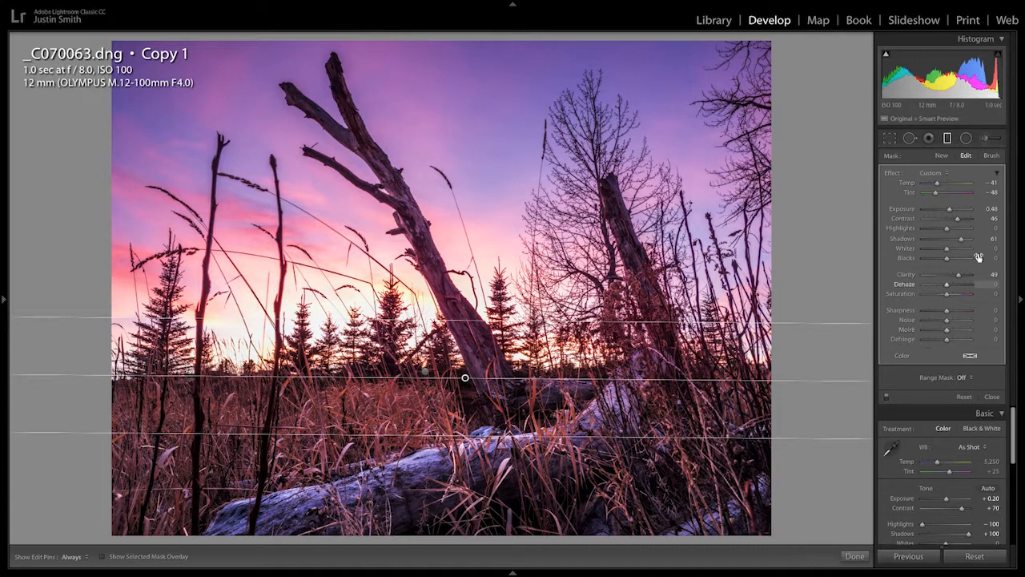
click(855, 556)
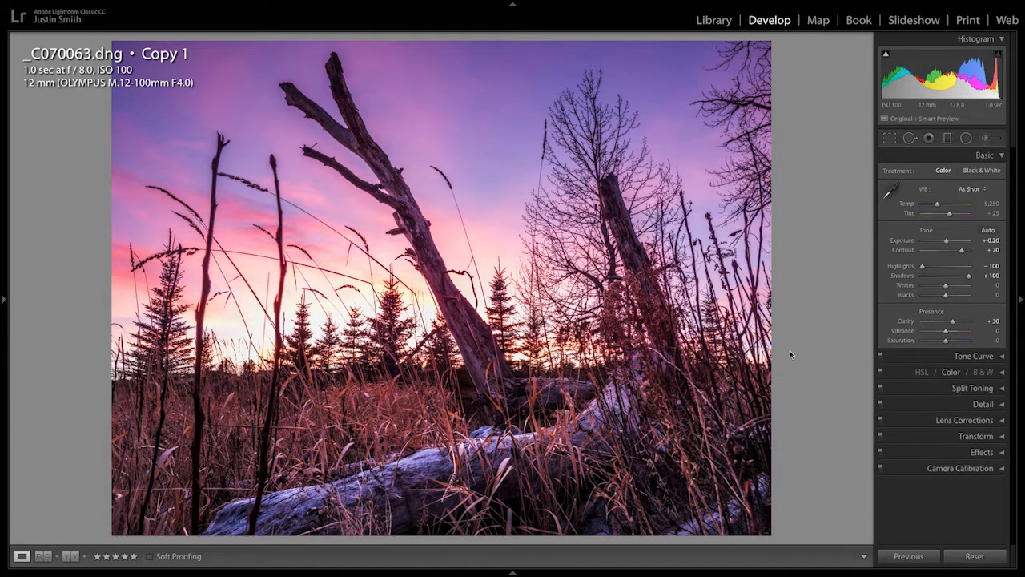
Step: Set the photo's overall Vibrance to +27 and close the basic adjustments
drag(946, 331, 954, 336)
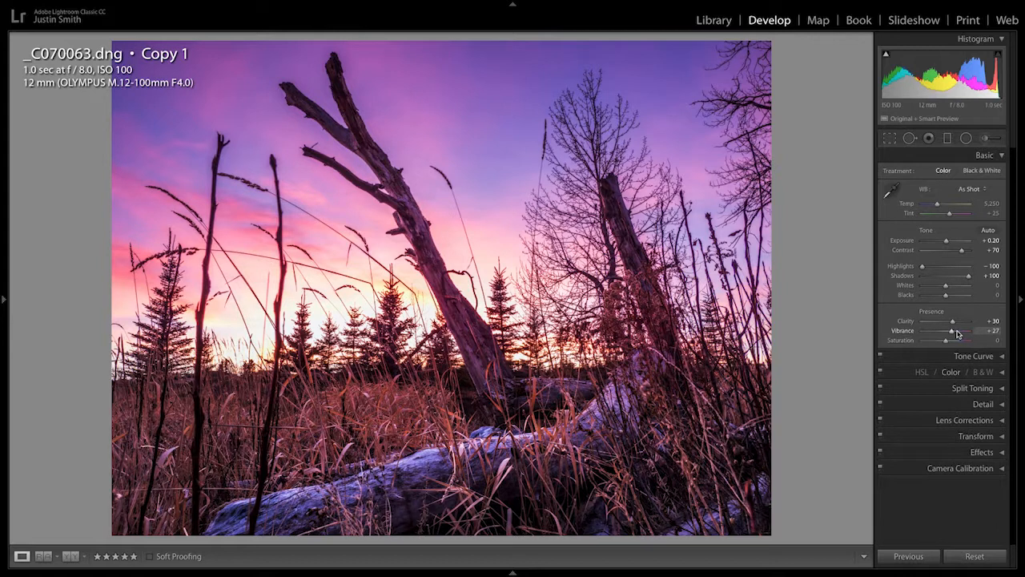
click(984, 156)
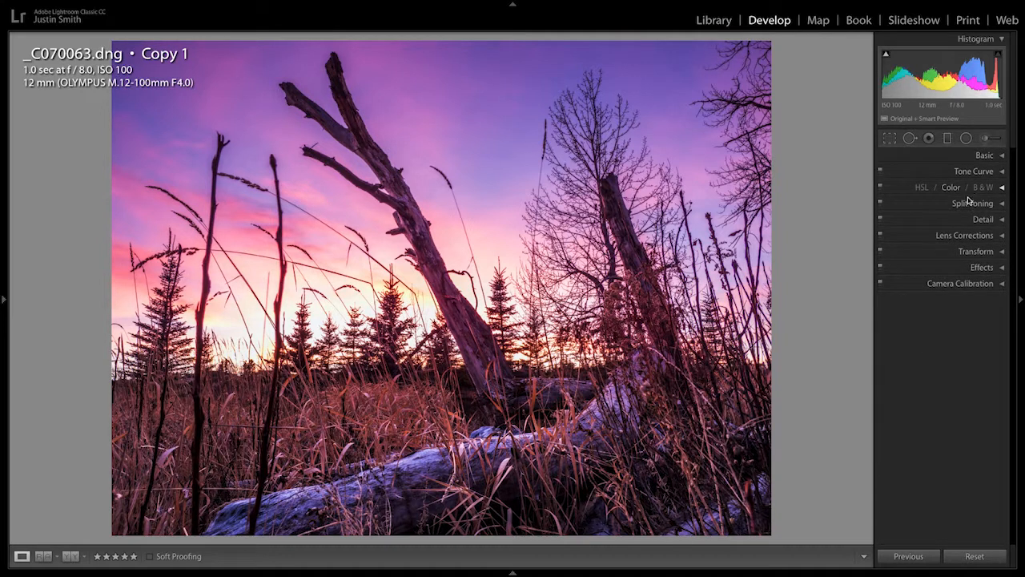
Step: Sharpen the photo with Masking 71, checking the mask preview, and set the sharpening Amount to 76
click(977, 224)
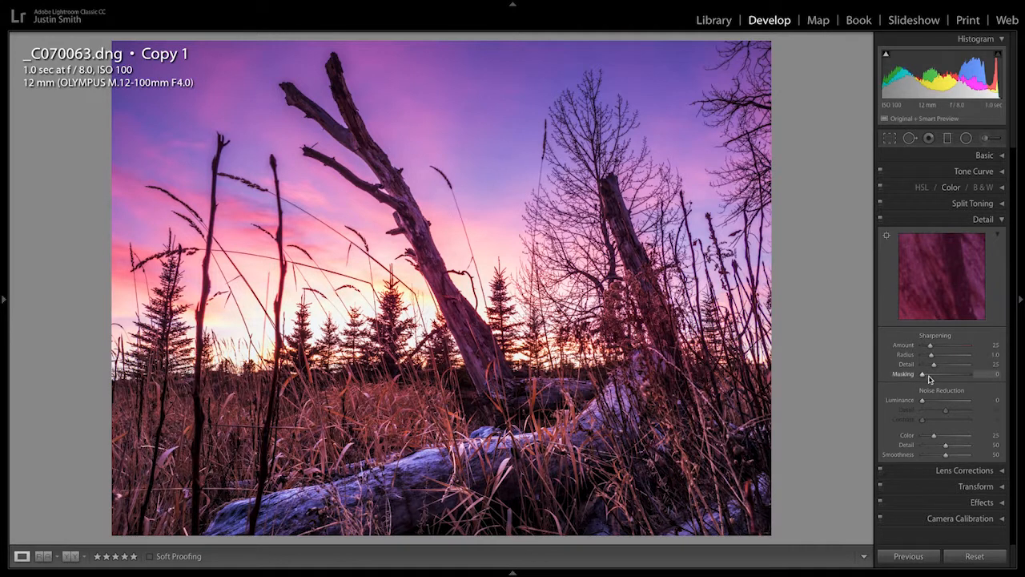
key(alt)
drag(926, 376, 956, 377)
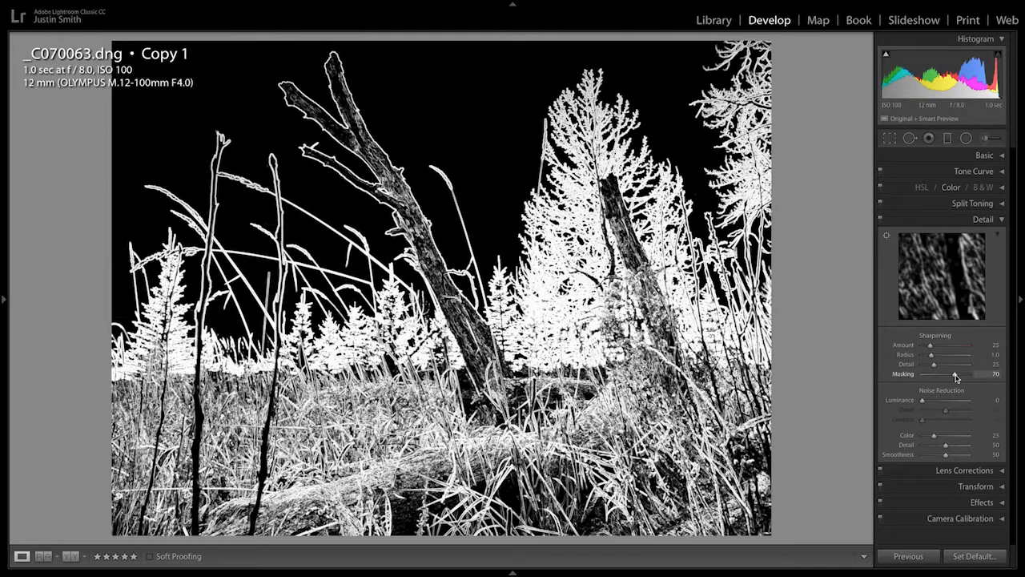
drag(955, 377, 957, 376)
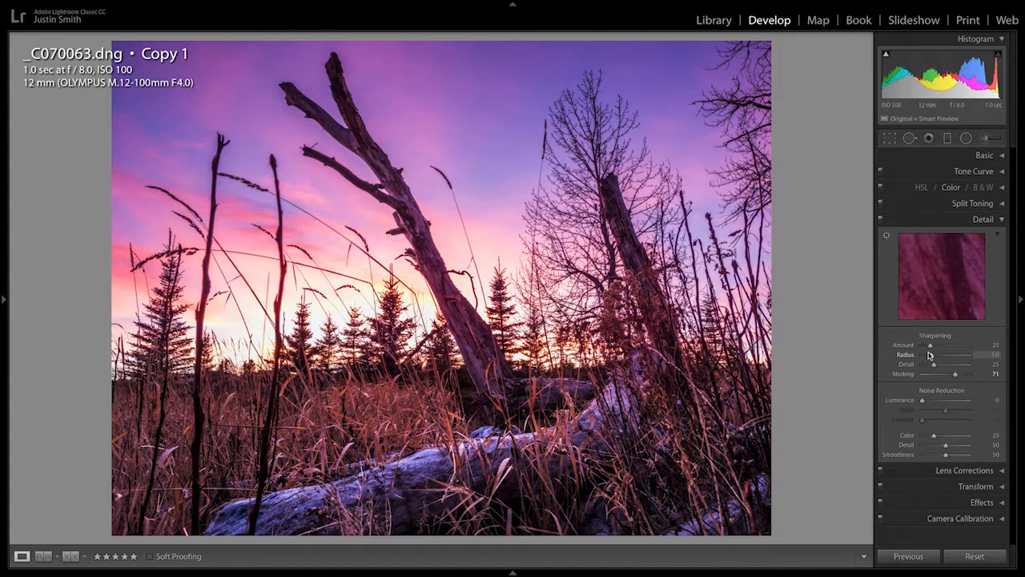
drag(931, 345, 947, 351)
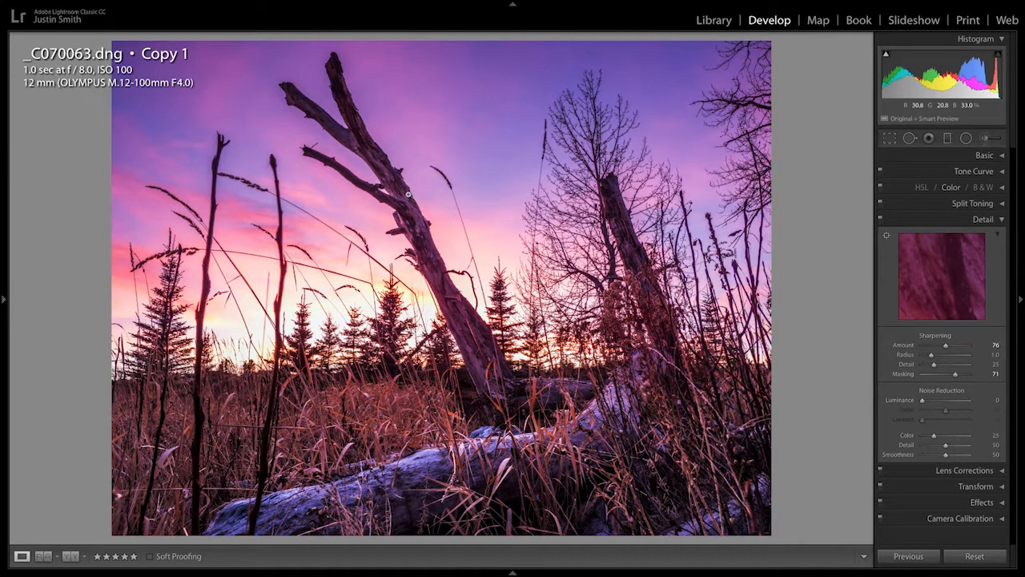
Step: Inspect the leaning trunk up close and set Luminance noise reduction to 17, then close the detail adjustments
click(420, 232)
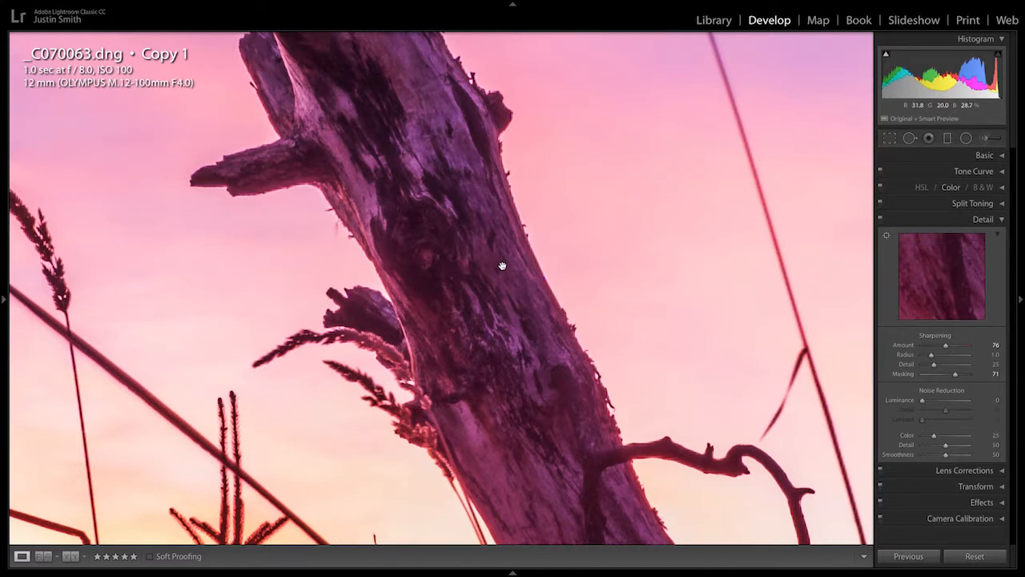
click(522, 285)
drag(923, 400, 928, 404)
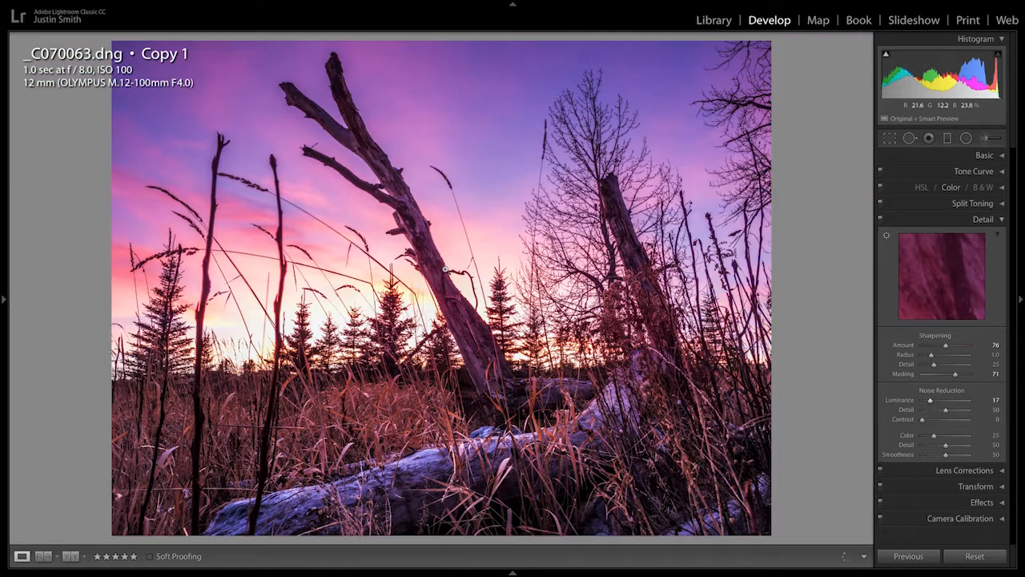
click(443, 273)
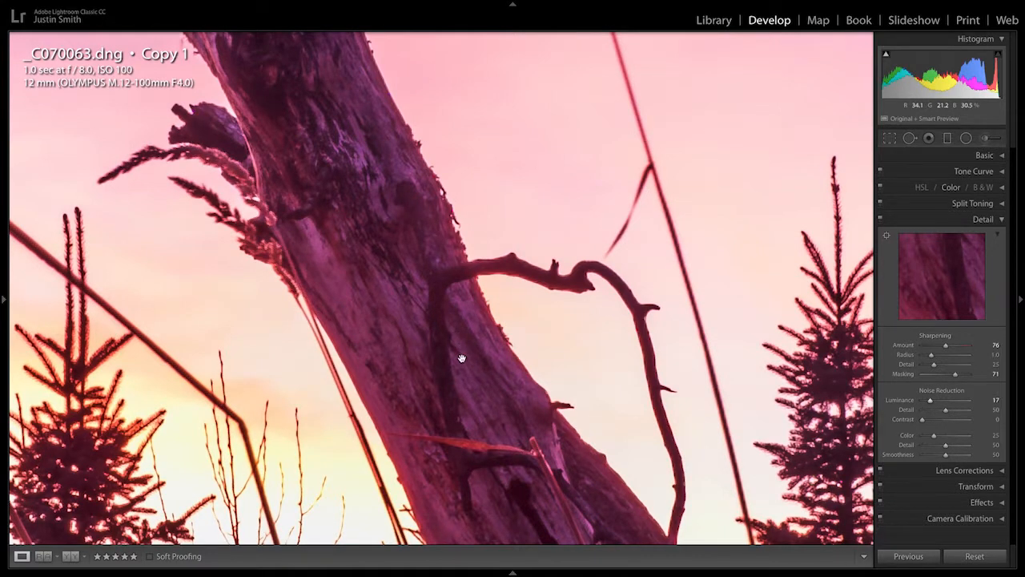
click(462, 357)
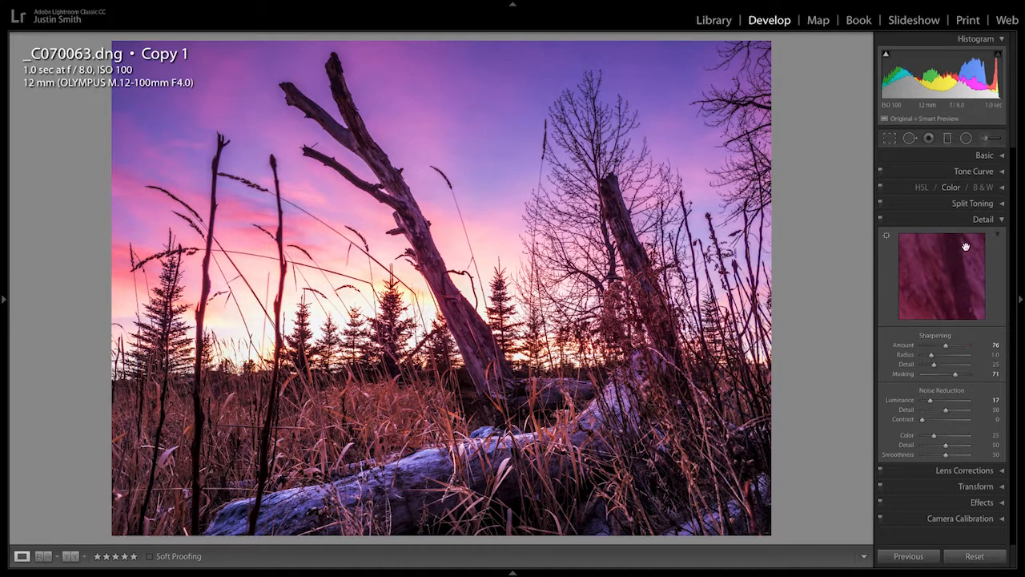
click(981, 220)
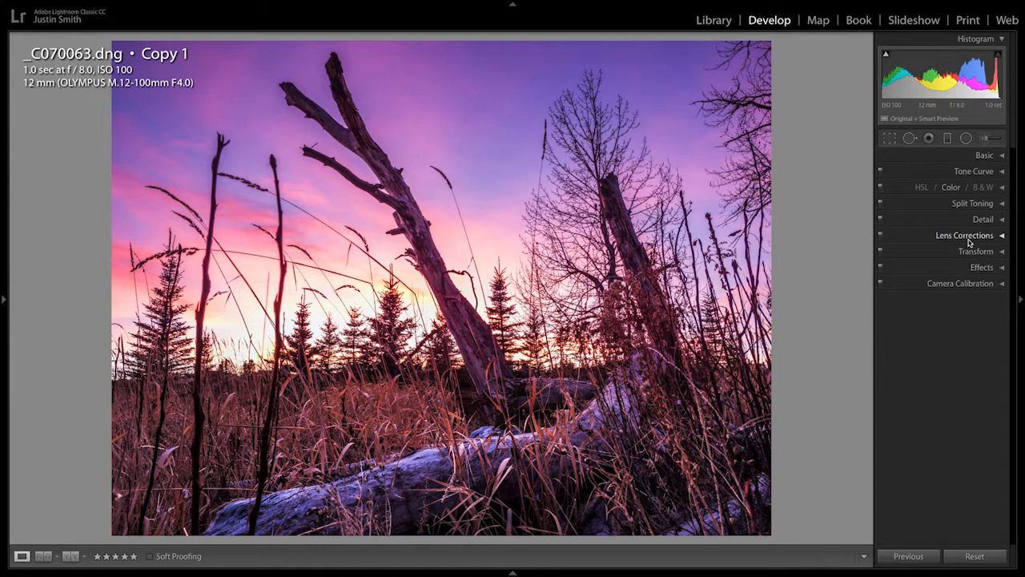
Step: Remove purple fringing around the leaning trunk with a manual Defringe Amount of 2 and a Purple Hue range of 30/100
click(966, 236)
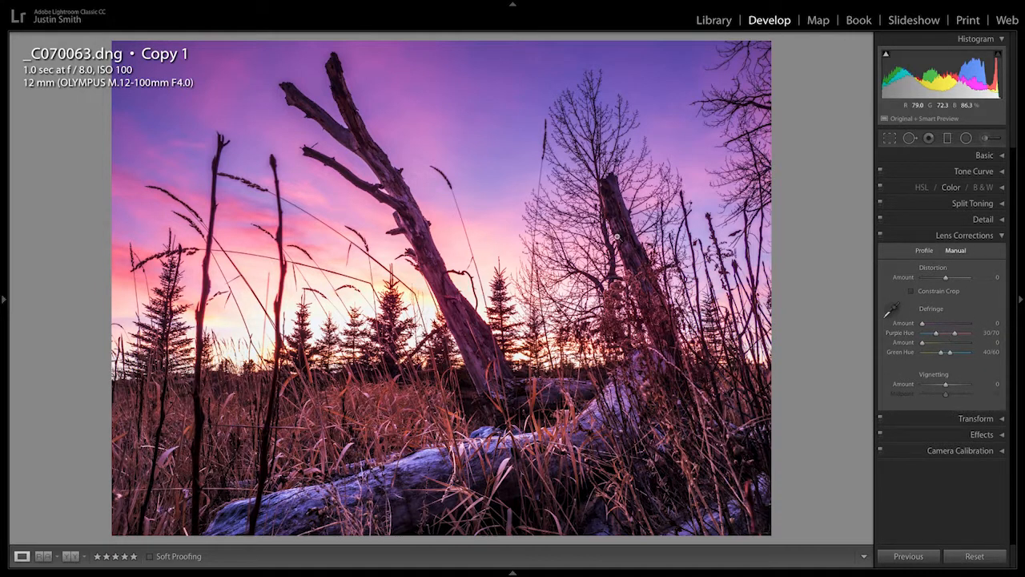
click(418, 206)
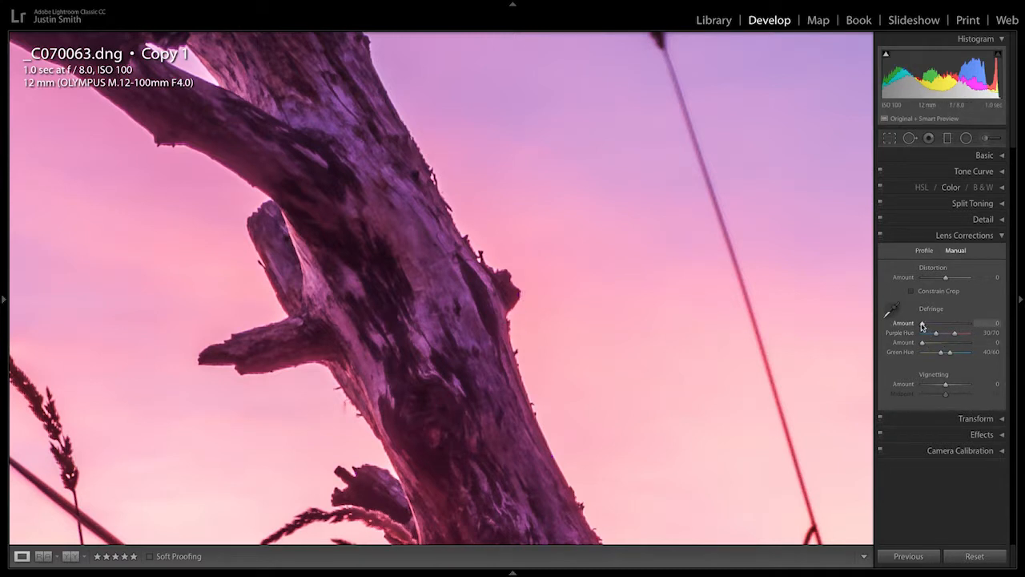
drag(923, 324, 925, 324)
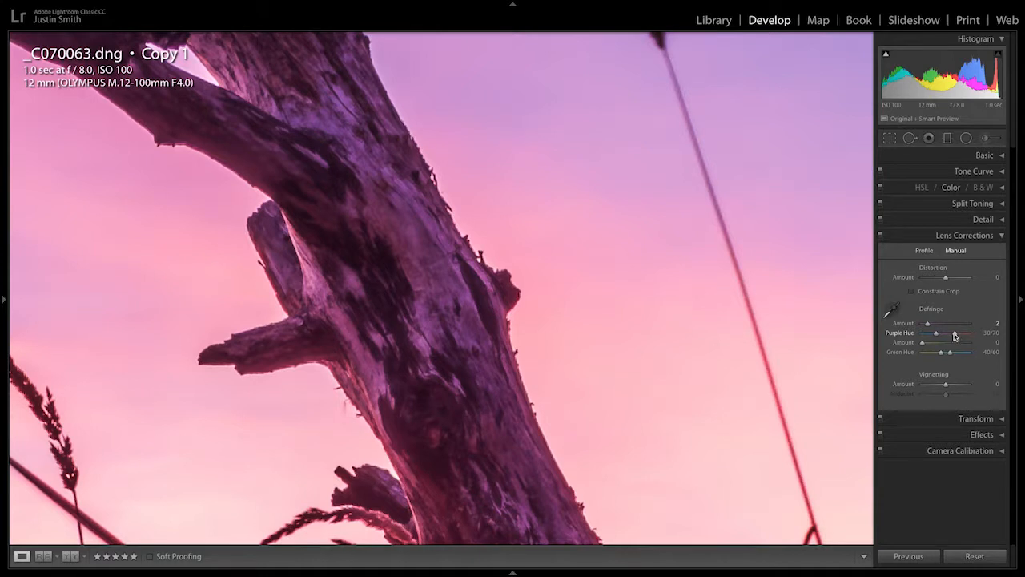
drag(955, 337, 957, 337)
drag(956, 338, 977, 338)
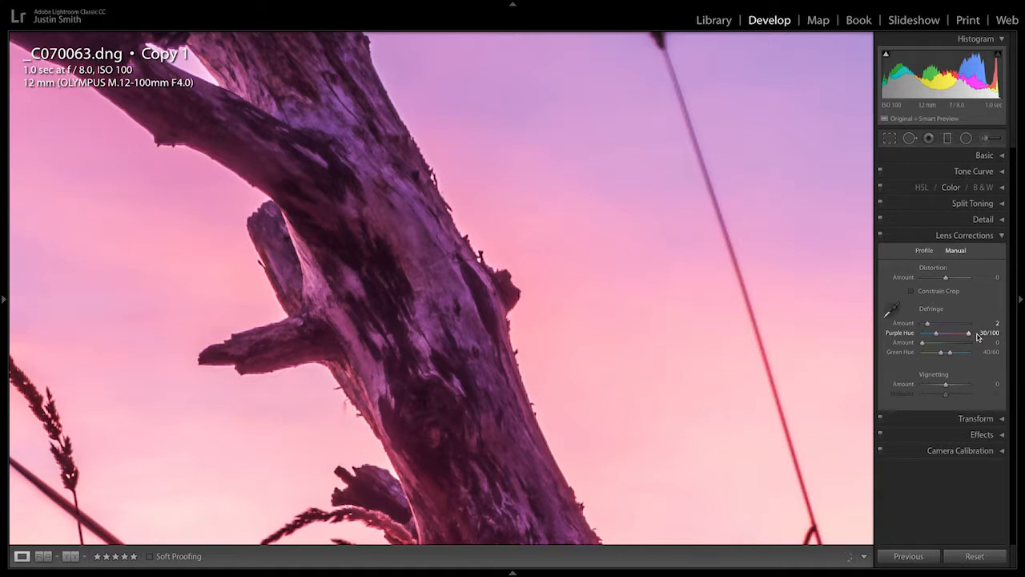
click(521, 310)
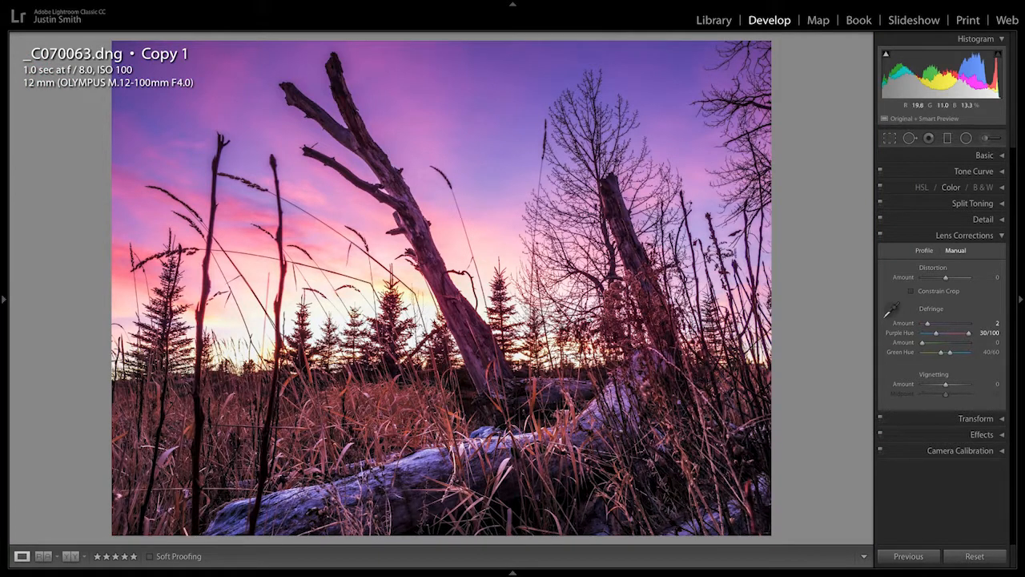
click(982, 237)
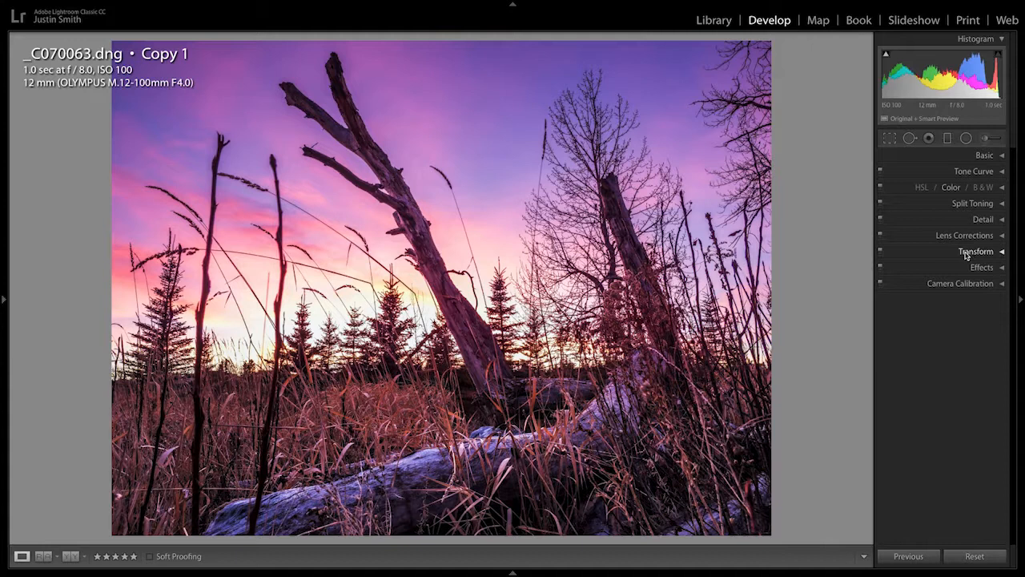
Step: Add a Highlight Priority post-crop vignette with Amount −9 and view the photo full screen
click(977, 267)
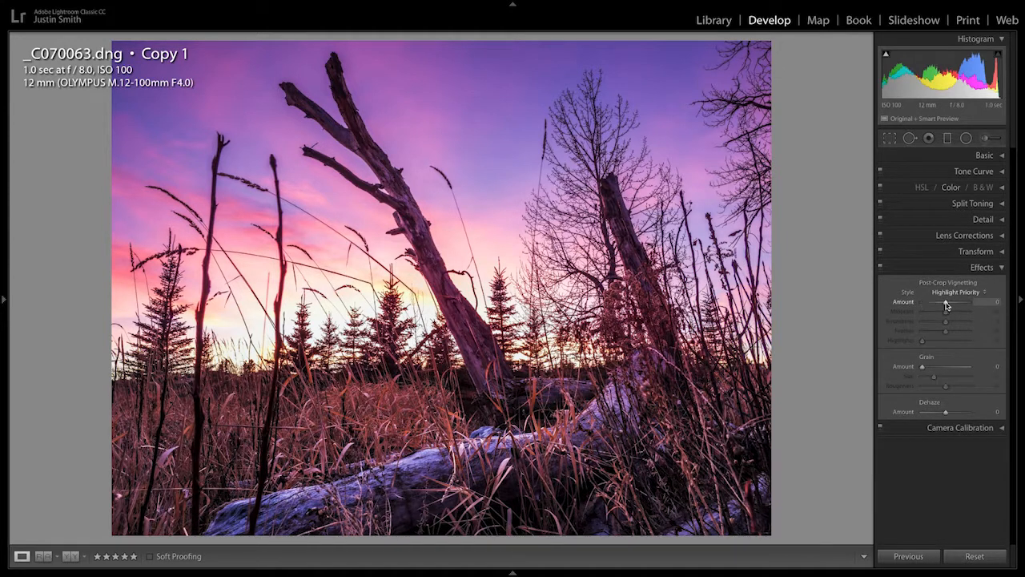
drag(948, 305, 941, 304)
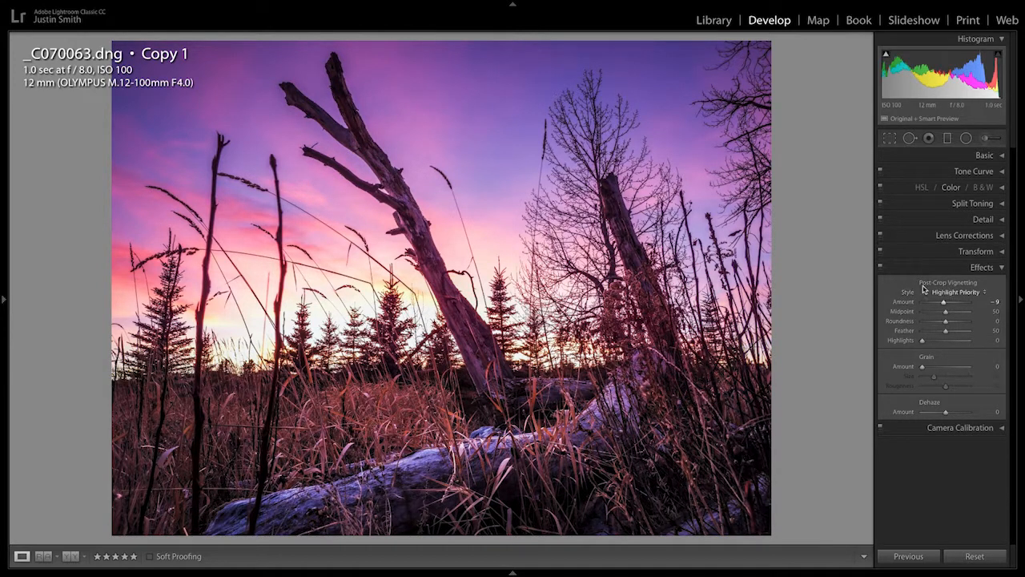
click(948, 273)
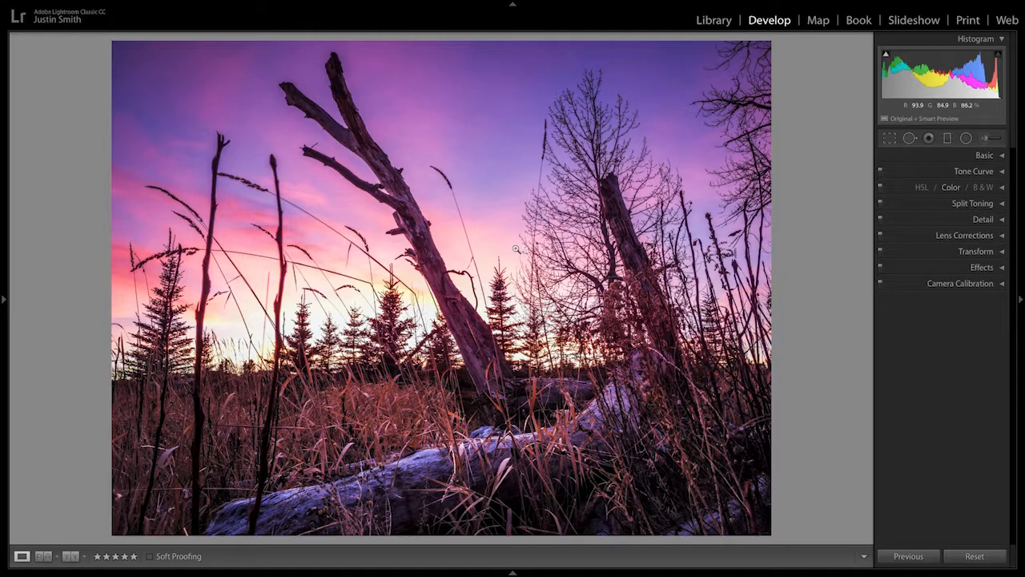
key(f)
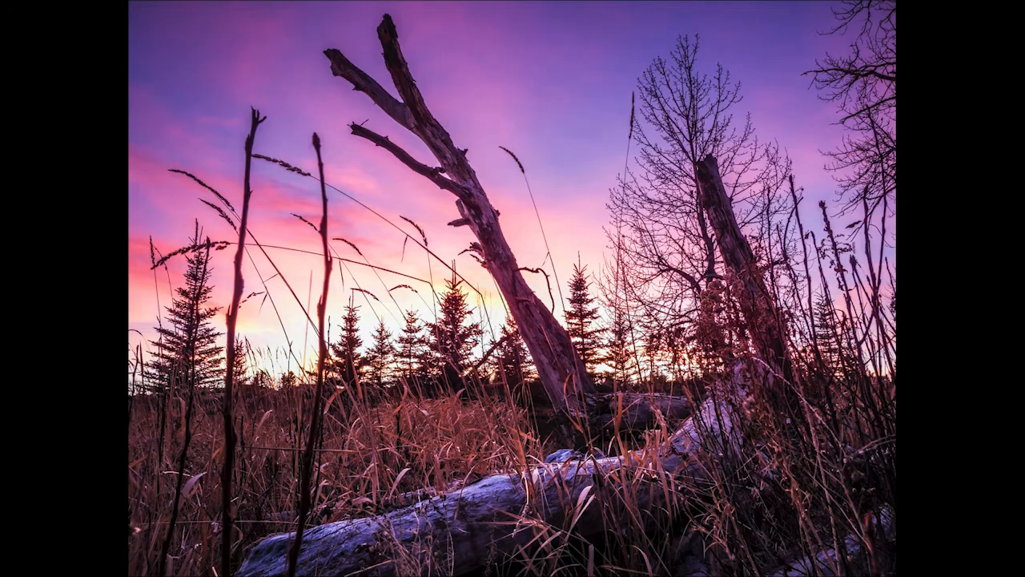